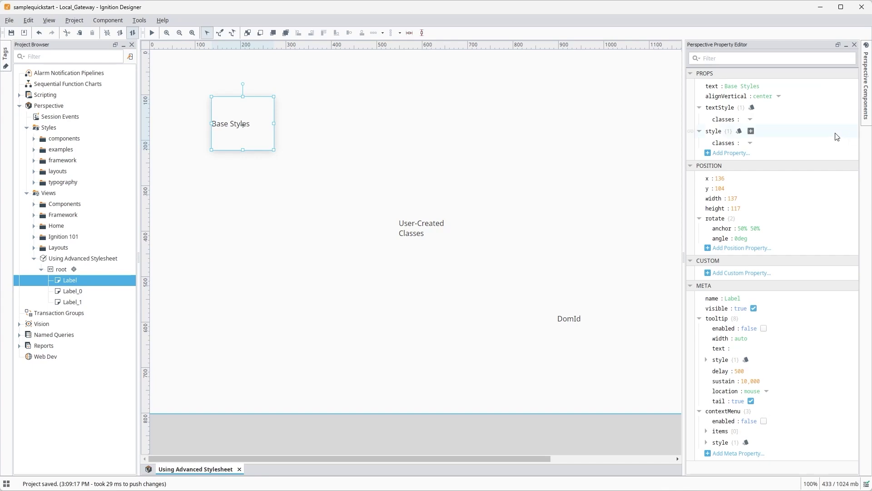
Open the label's style editor and cancel it, leaving no style attributes applied
{"action": "left_click", "coordinate": [738, 131]}
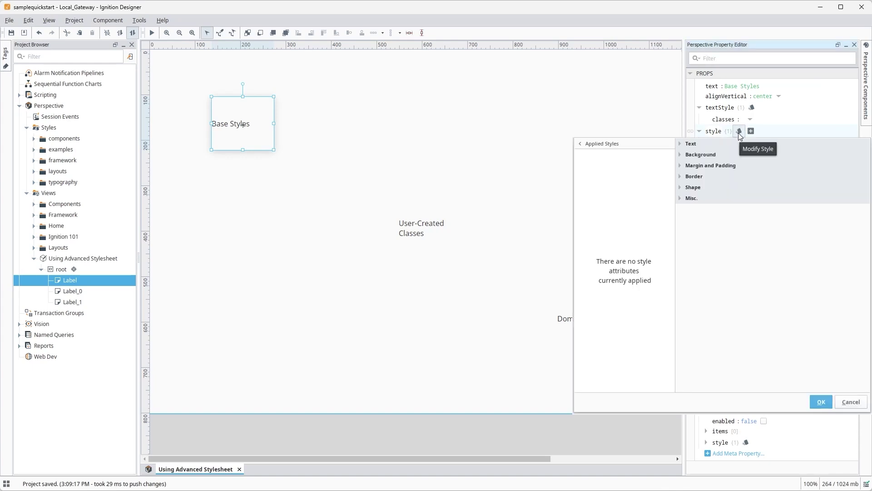
{"action": "left_click", "coordinate": [739, 133]}
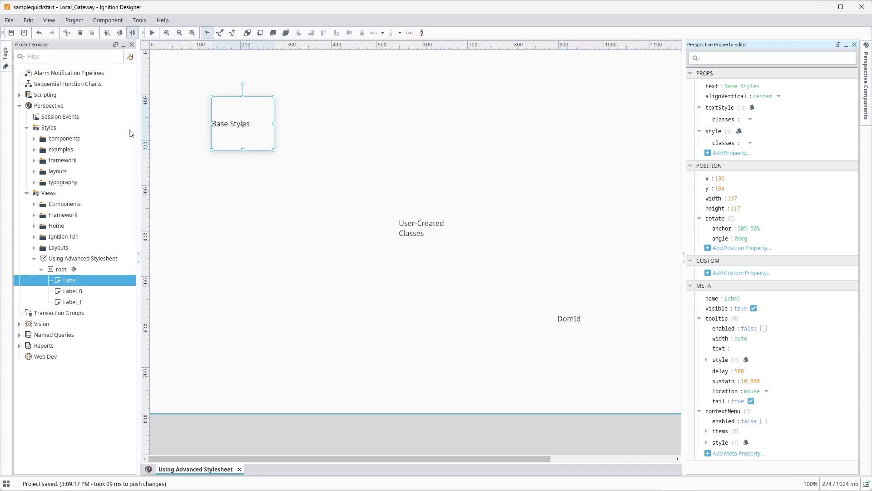
Enable the project's advanced stylesheet from the Styles menu and bring up the new stylesheet.css options
{"action": "right_click", "coordinate": [49, 130]}
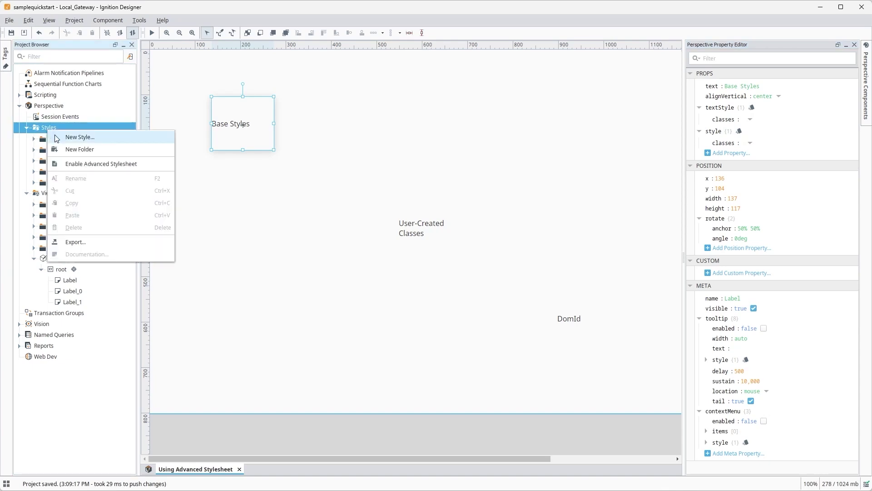
{"action": "left_click", "coordinate": [63, 166]}
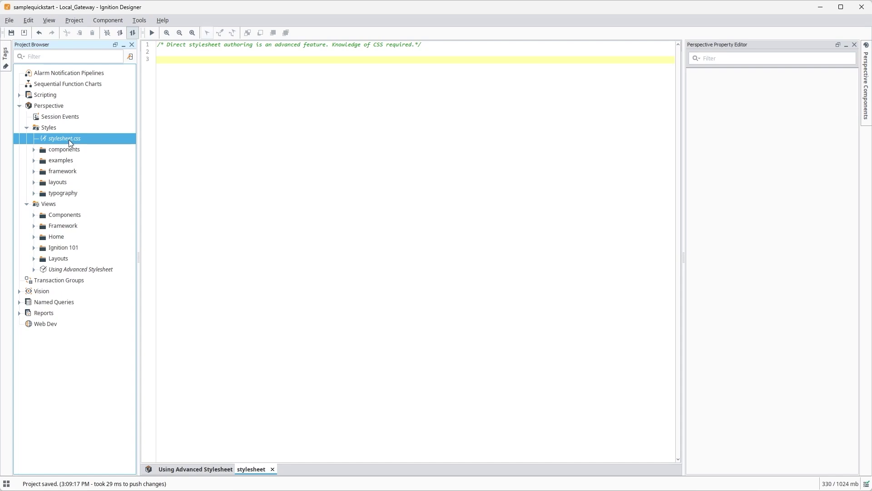
{"action": "right_click", "coordinate": [69, 140]}
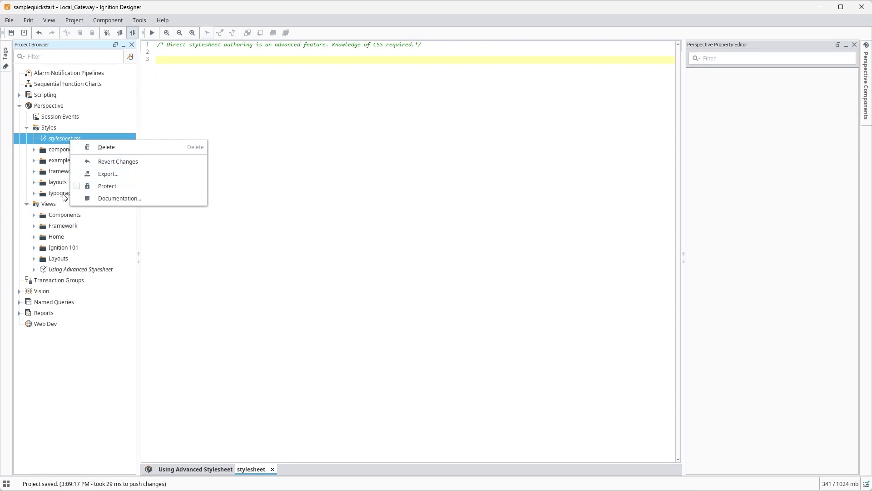
Launch the /using-advanced-stylesheet page in the browser from Page Configuration
{"action": "left_click", "coordinate": [54, 204]}
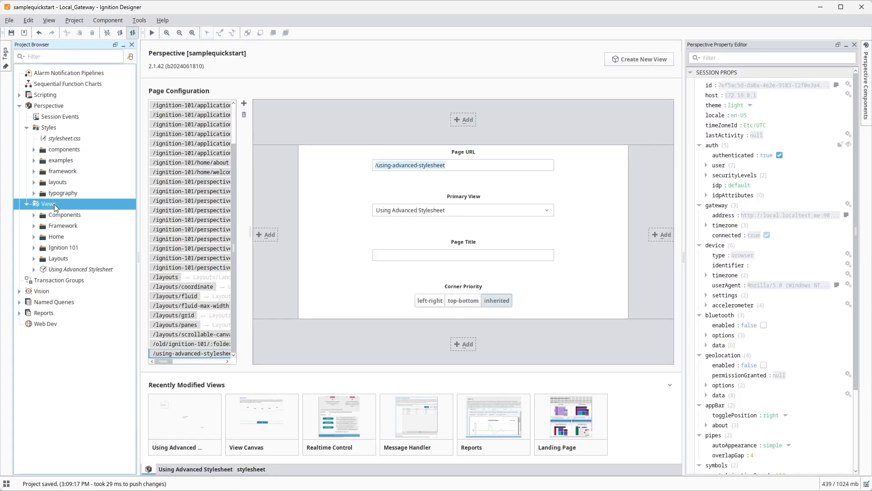
{"action": "right_click", "coordinate": [175, 354]}
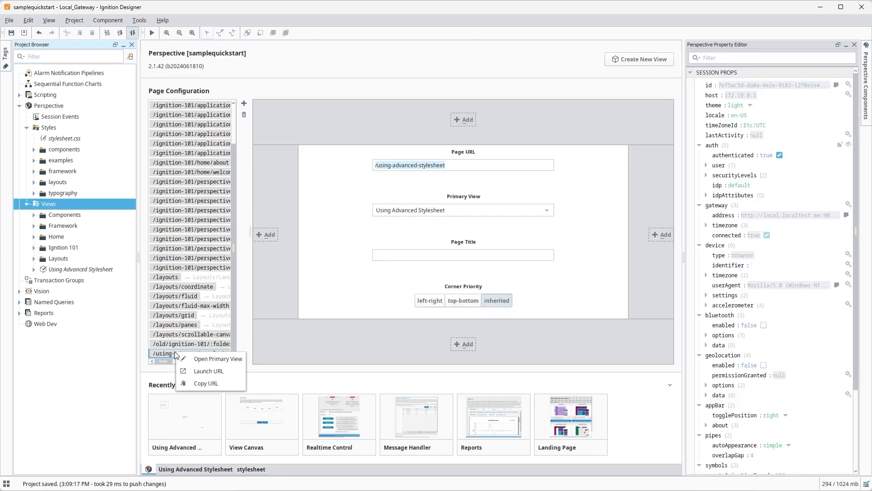
{"action": "left_click", "coordinate": [192, 372]}
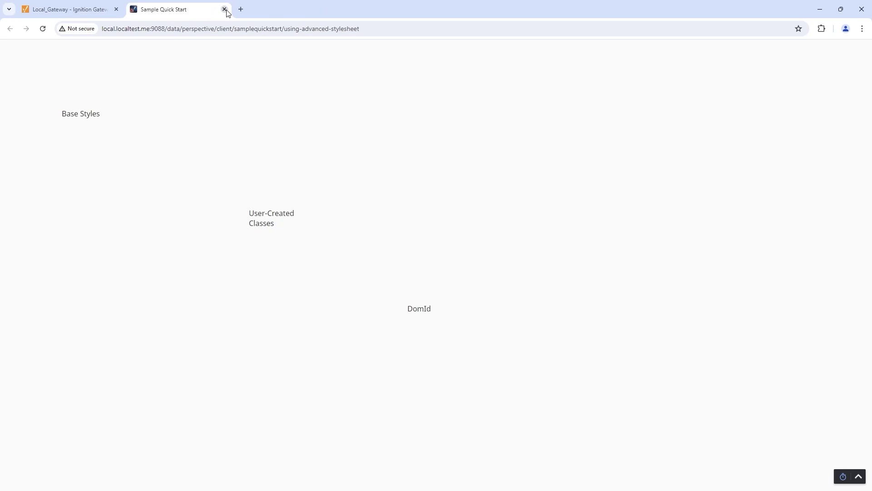
Open Chrome DevTools (Ctrl+Shift+I) to inspect the labels' ia_labelComponent class
{"action": "key", "text": "ctrl+shift+i"}
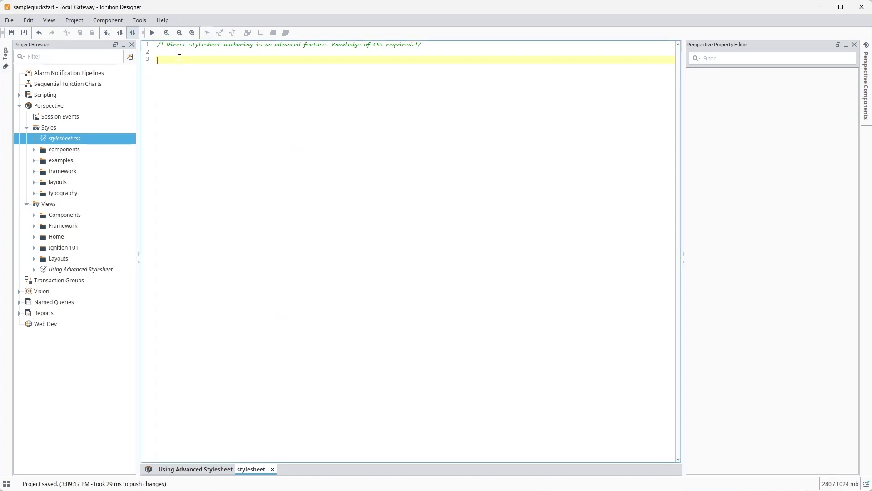
Paste the .ia_labelComponent rule (36px font, cadetblue background), save, and return to the view
{"action": "type", "text": ".ia_labelComponent{ \tfont-size: 36px; \tbackground-color:cadetblue; }"}
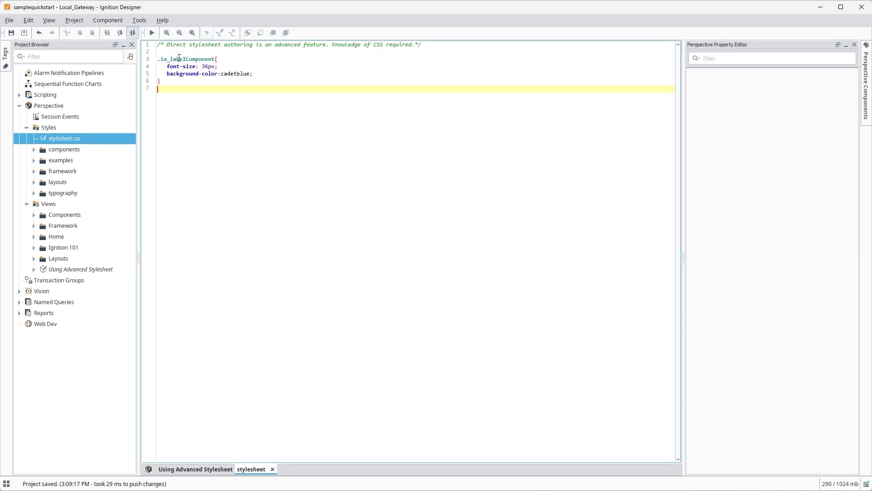
{"action": "left_click", "coordinate": [11, 33]}
{"action": "left_click", "coordinate": [175, 473]}
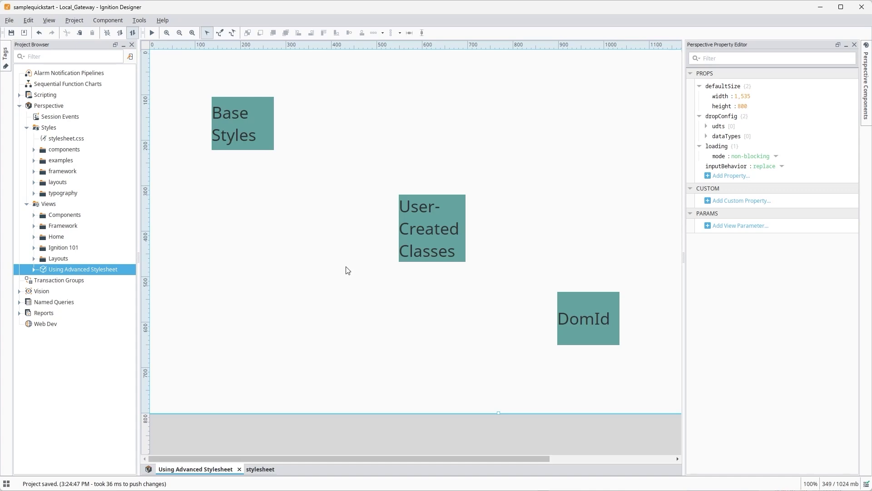
Add a .psc-userCreatedStyle1 rule with 30px white centered text to the stylesheet and save
{"action": "left_click", "coordinate": [460, 214]}
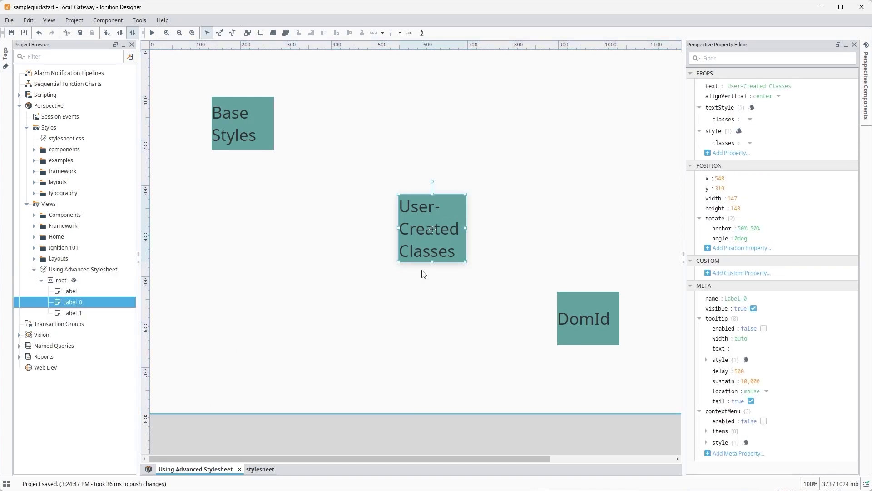
{"action": "left_click", "coordinate": [260, 471]}
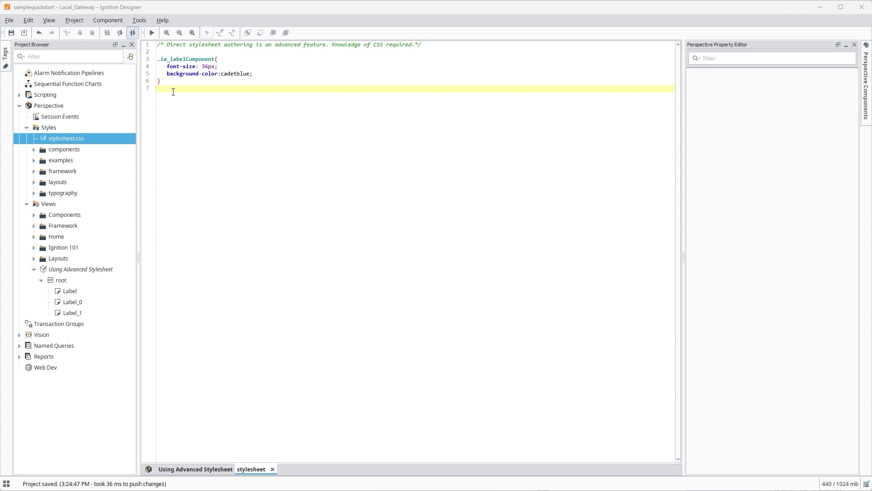
{"action": "key", "text": "Return"}
{"action": "type", "text": ".psc-"}
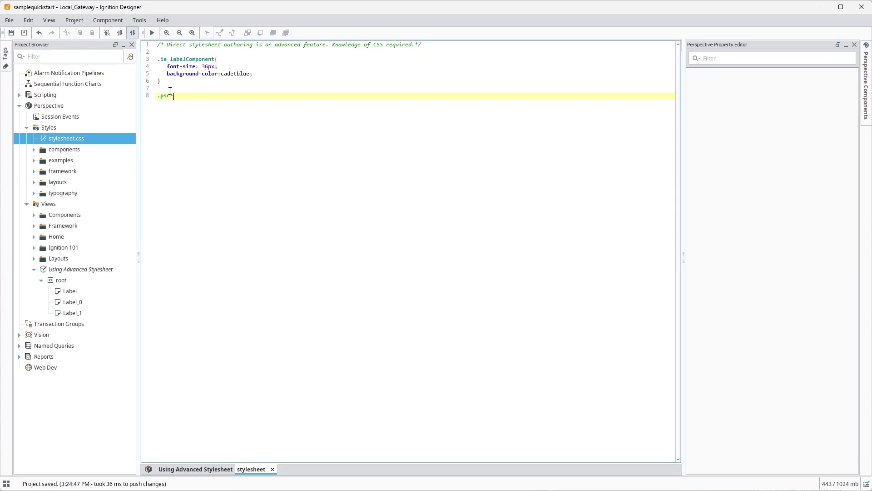
{"action": "type", "text": "userCreatedStyle1{"}
{"action": "type", "text": "font-size: 30px;   color: white;   text-align:center; }"}
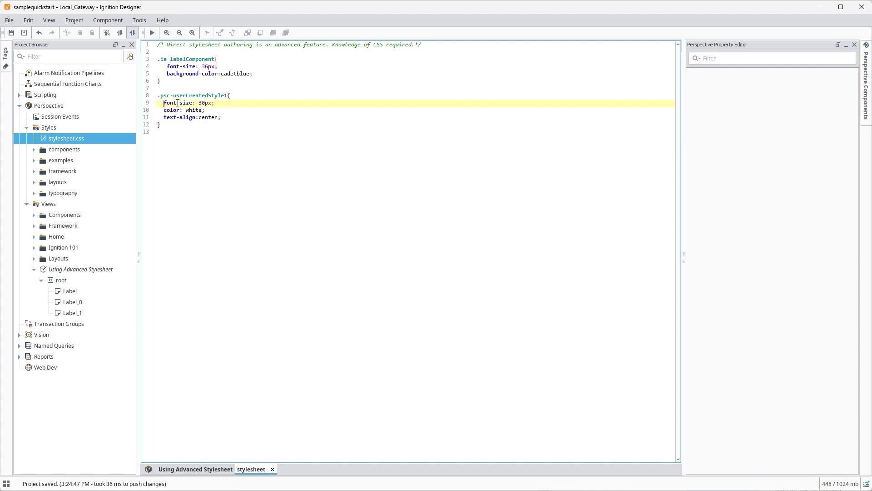
{"action": "left_click", "coordinate": [15, 34]}
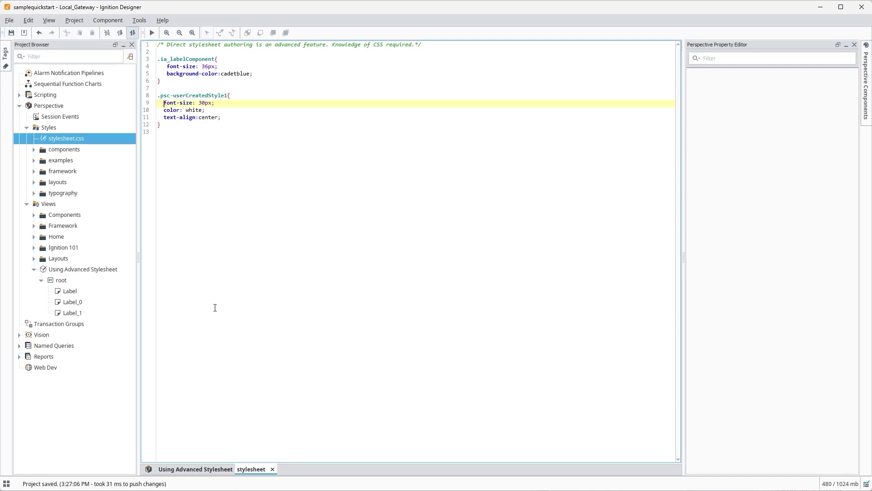
{"action": "left_click", "coordinate": [195, 468]}
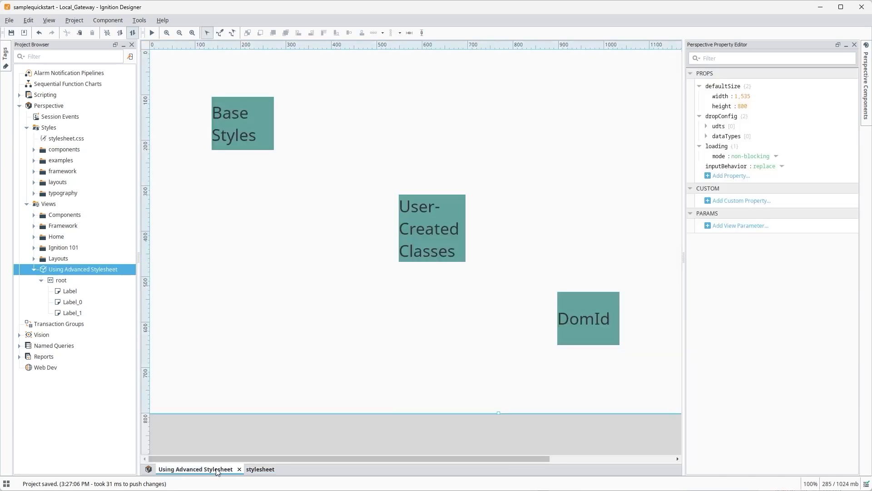
Set the User-Created Classes label's style classes to userCreatedStyle1
{"action": "left_click", "coordinate": [455, 213]}
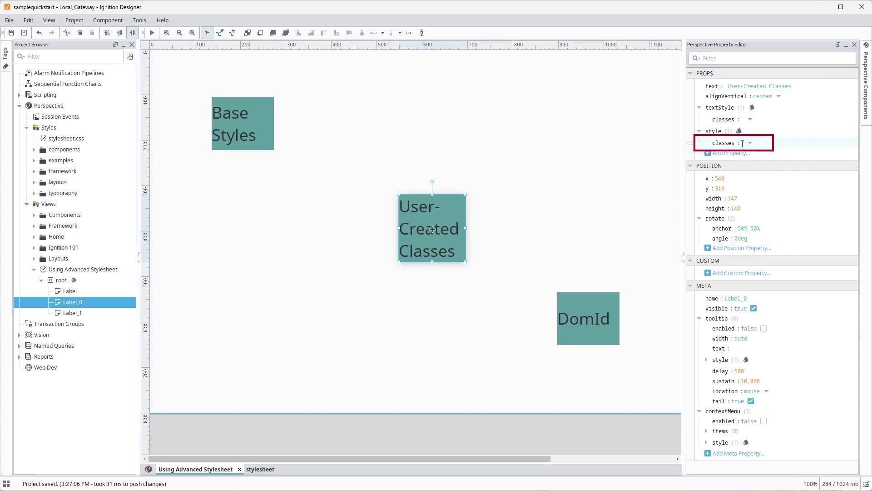
{"action": "left_click", "coordinate": [742, 143]}
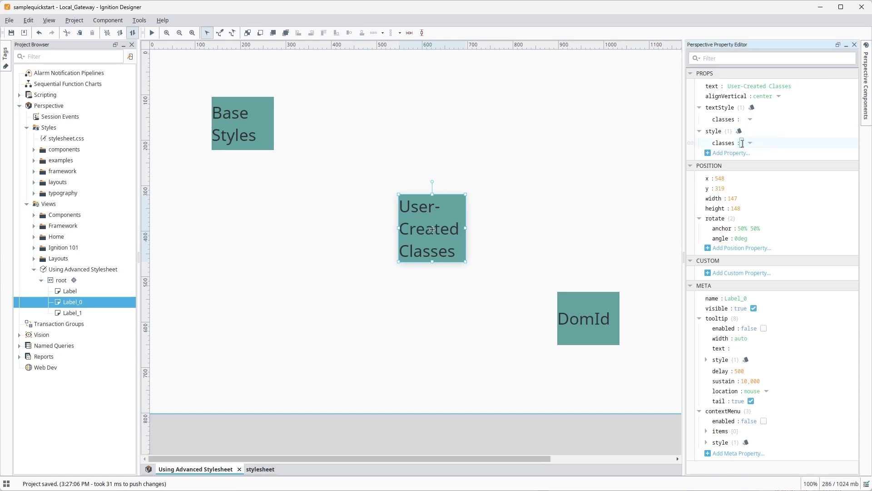
{"action": "type", "text": "userCreatedStyle1"}
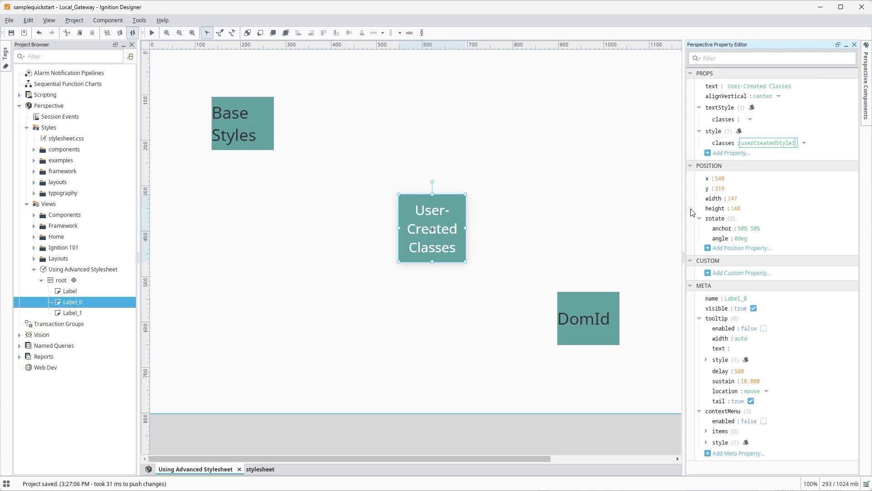
Add a domId meta property with value funLabel to the DomId label
{"action": "left_click", "coordinate": [601, 301]}
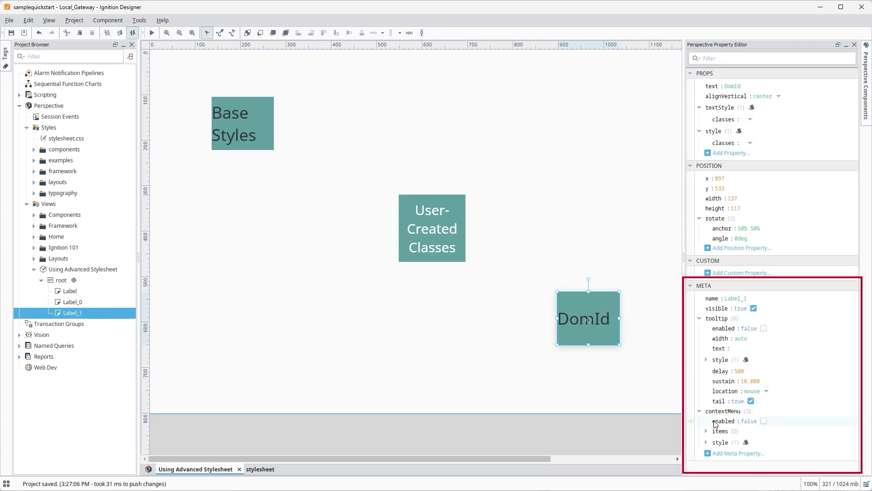
{"action": "left_click", "coordinate": [729, 454]}
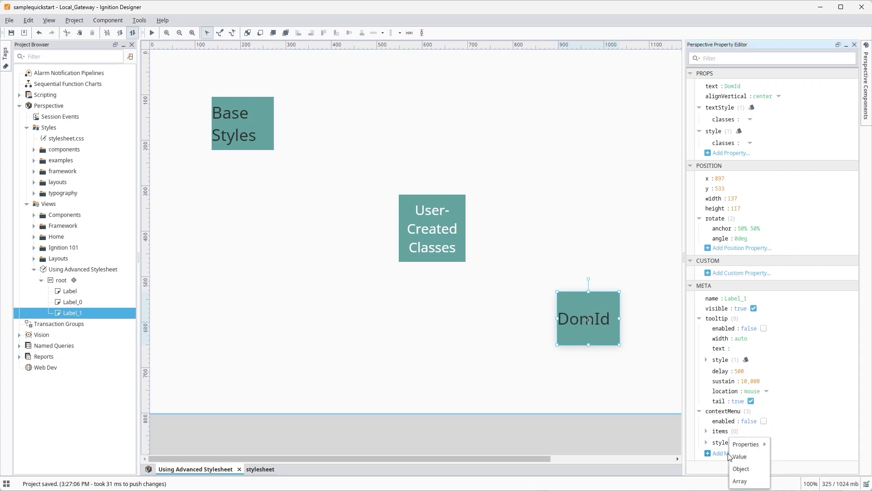
{"action": "mouse_move", "coordinate": [741, 450]}
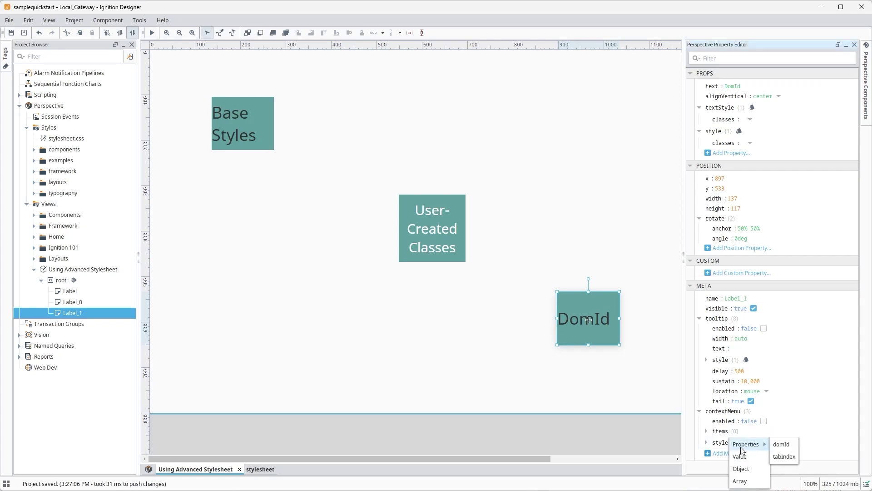
{"action": "left_click", "coordinate": [790, 446]}
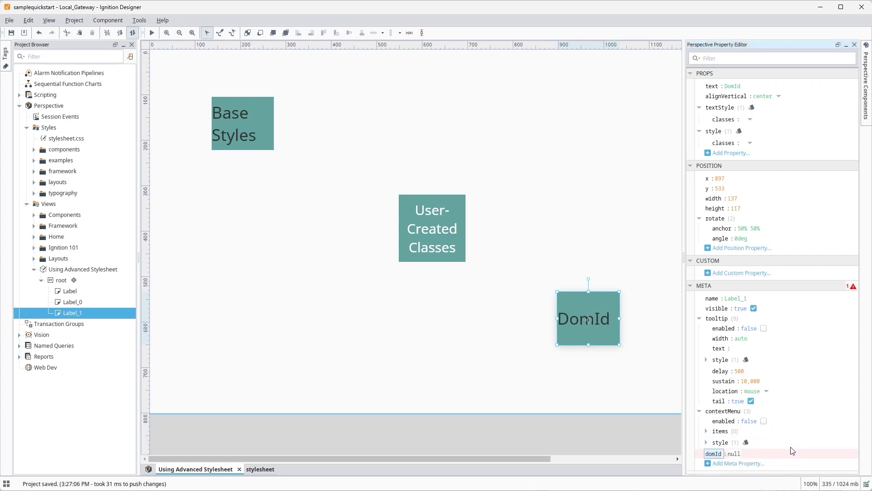
{"action": "left_click", "coordinate": [737, 453]}
{"action": "type", "text": "funLabel"}
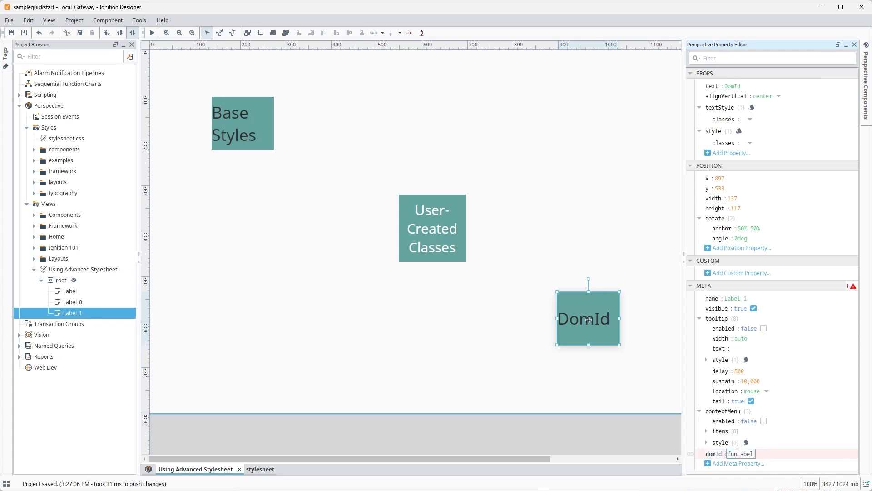
{"action": "key", "text": "Return"}
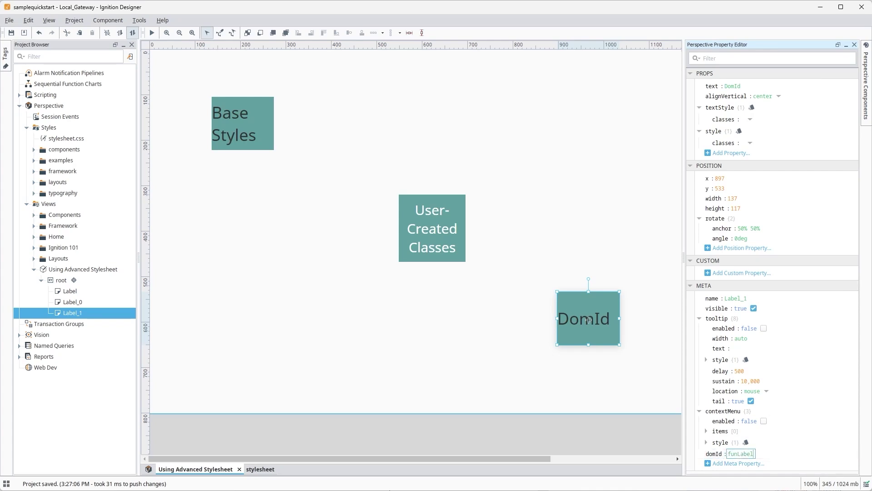
{"action": "left_click", "coordinate": [260, 469]}
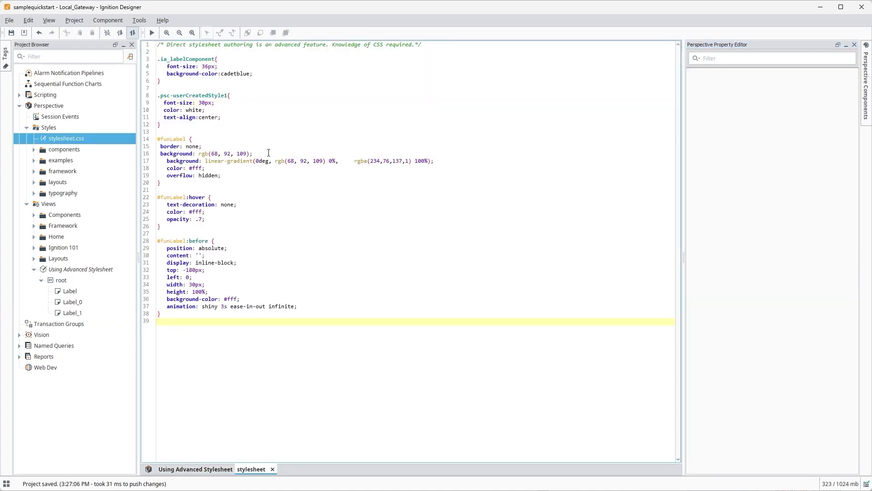
Save, then add the @-webkit-keyframes shiny animation to the stylesheet and save again
{"action": "key", "text": "ctrl+s"}
{"action": "left_click", "coordinate": [181, 472]}
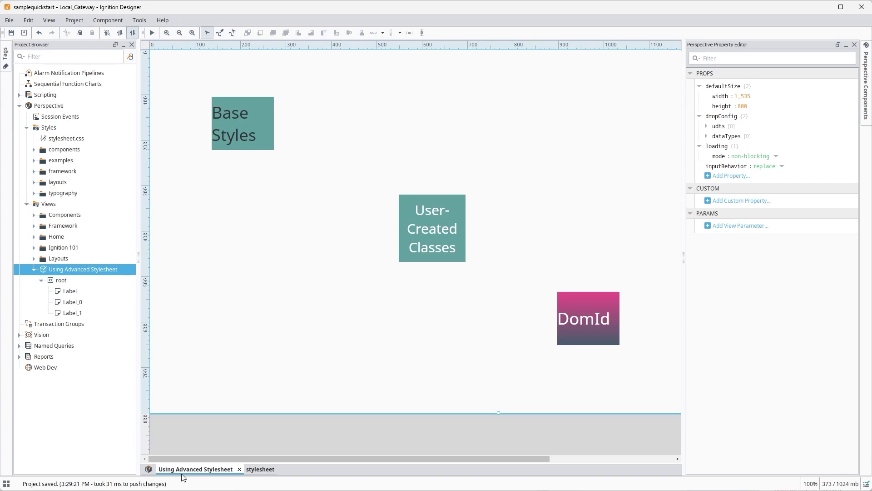
{"action": "left_click", "coordinate": [257, 471]}
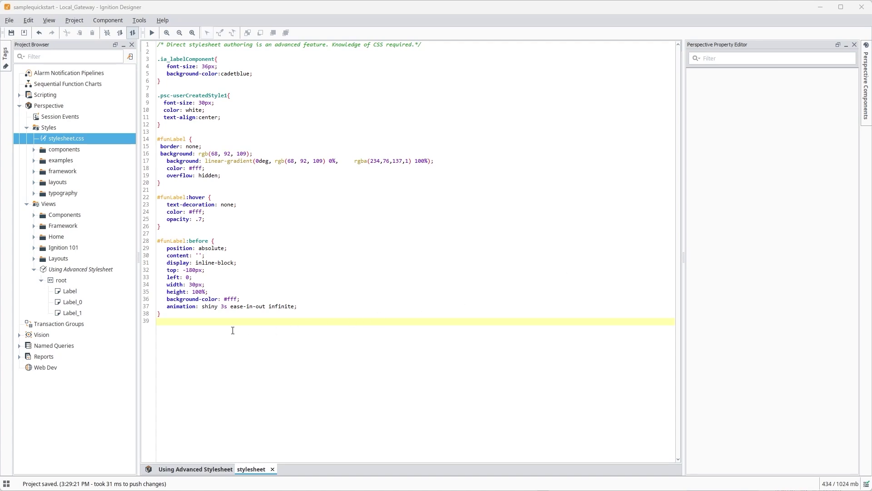
{"action": "type", "text": "/*make the label shine*/ @-webkit-keyframes shiny {    0% { -webkit-transform: scale(0) rotate(45deg); opacity: 0; }    80% { -webkit-transform: scale(0) rotate(45deg); opacity: 0.5; }    81% { -webkit-transform: scale(4) rotate(45deg); opacity: 1; }    100% { -webkit-transform: scale(50) rotate(45deg); opacity: 0; } }"}
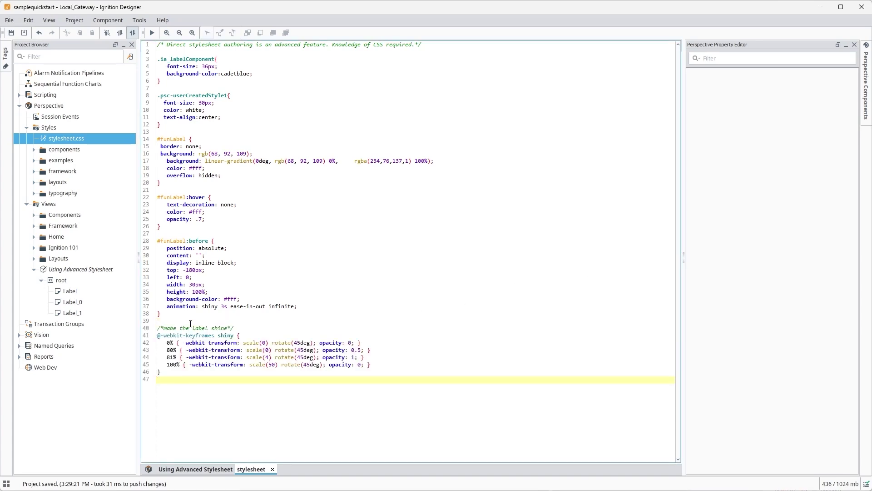
{"action": "left_click", "coordinate": [11, 34]}
View the DomId label's pink-to-navy gradient with its animated white shine
{"action": "left_click", "coordinate": [178, 469]}
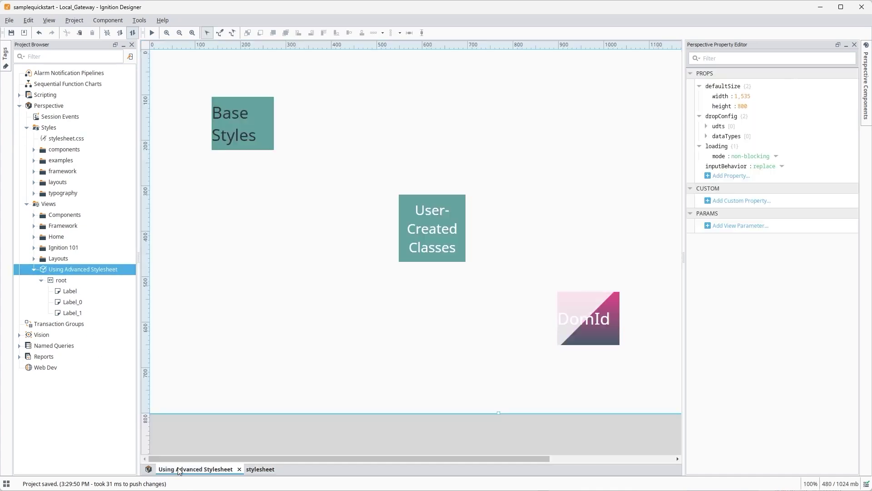